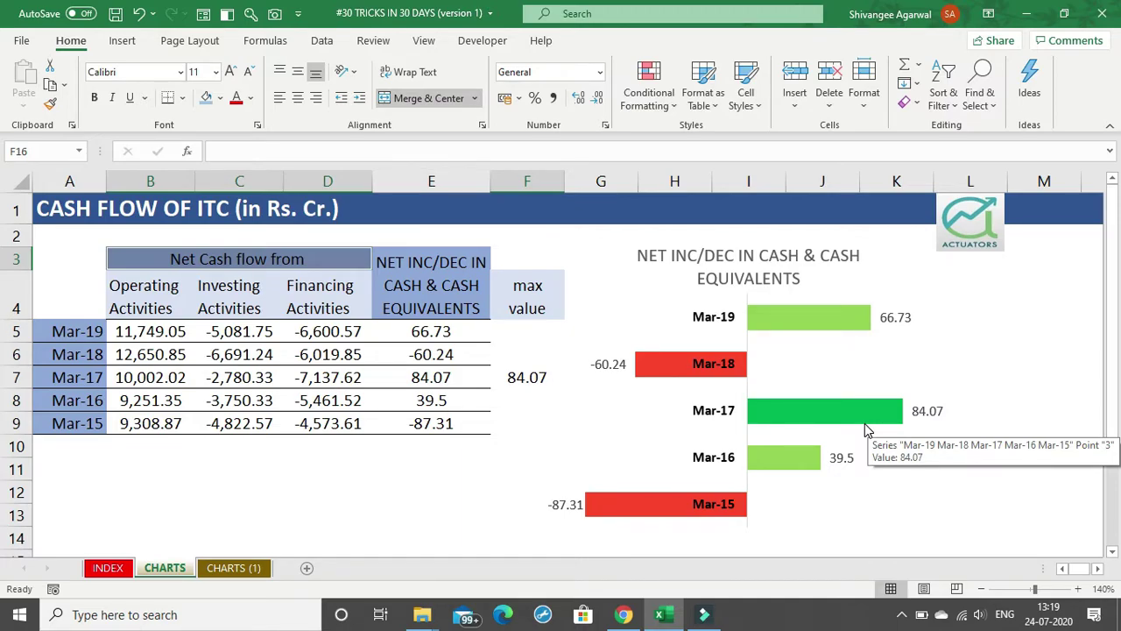
- On the CHARTS (1) sheet, check the Mar-17 bar's fill colour, leaving it light green
click(249, 568)
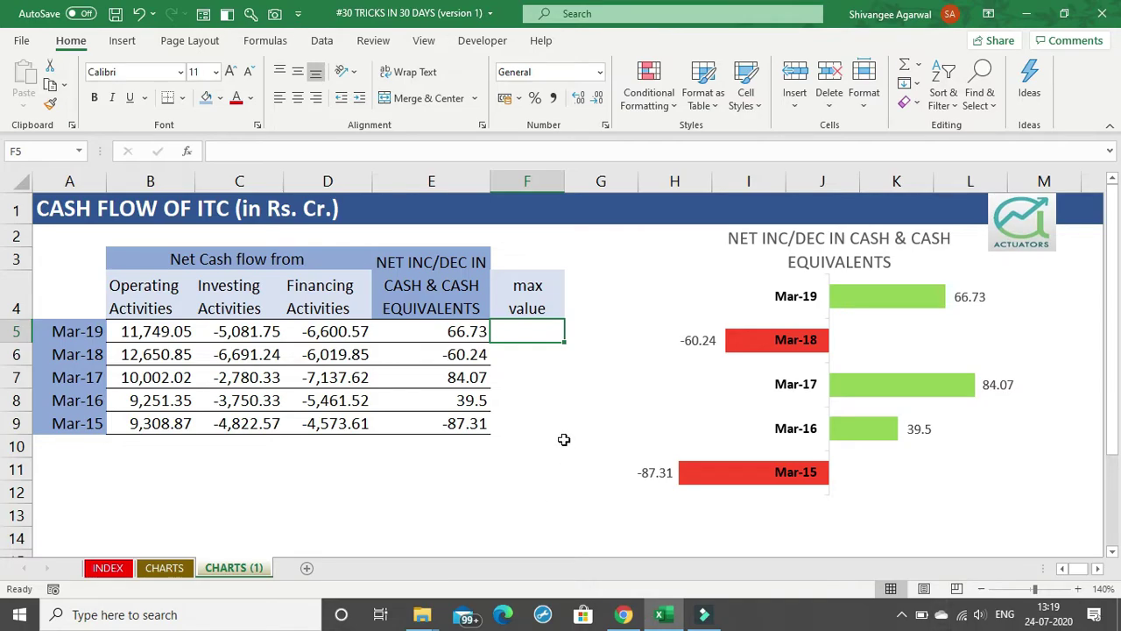
click(874, 397)
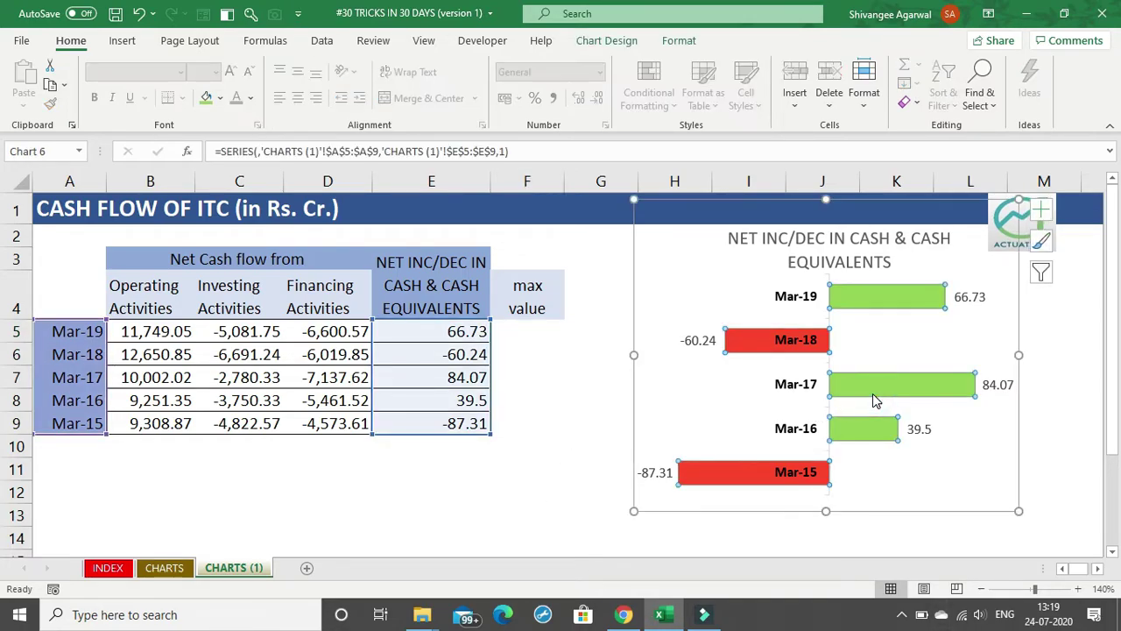
click(874, 396)
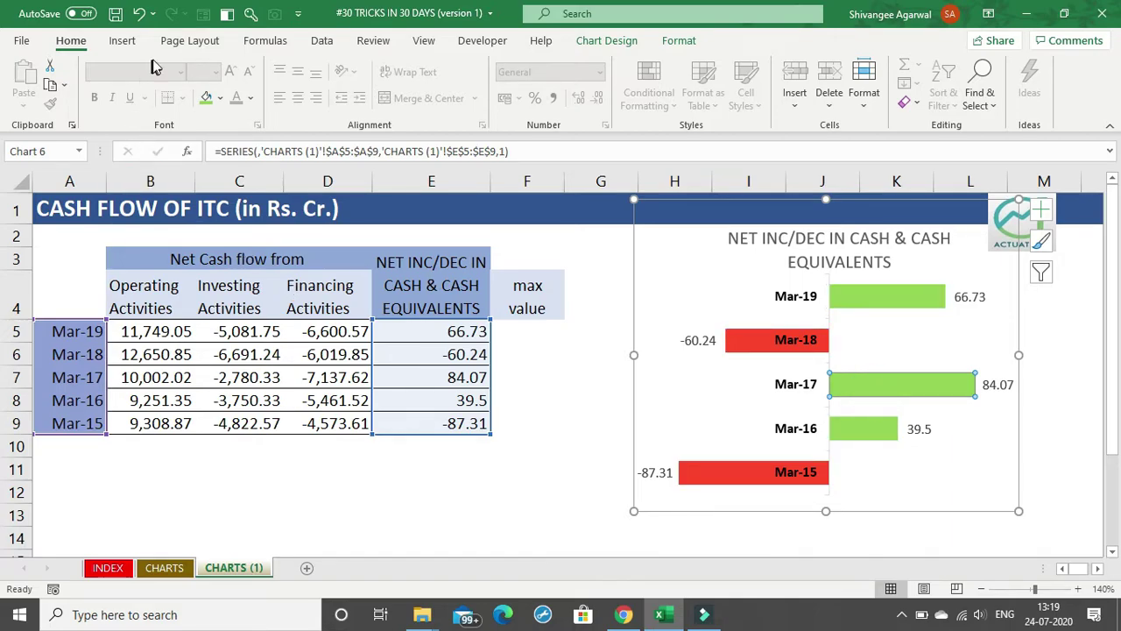
click(220, 98)
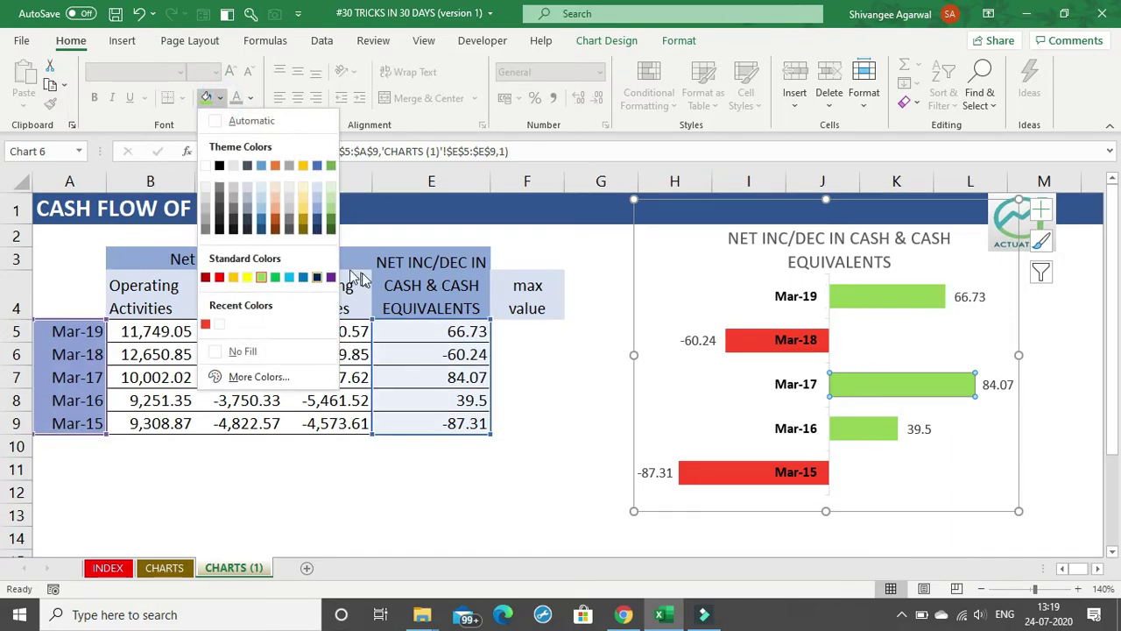
click(571, 420)
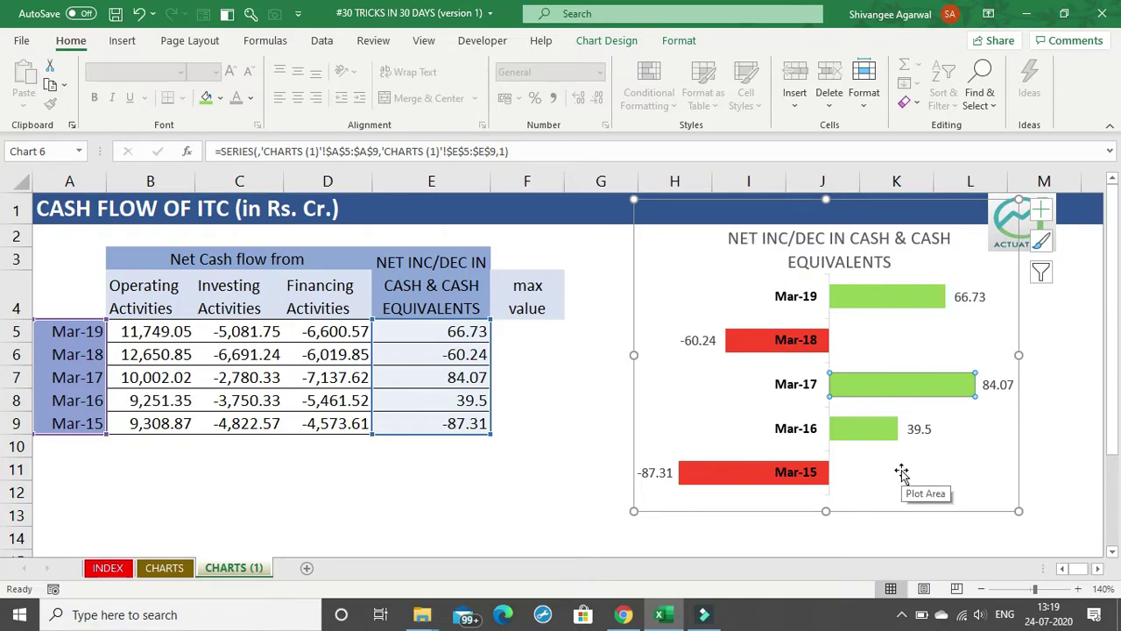
click(505, 506)
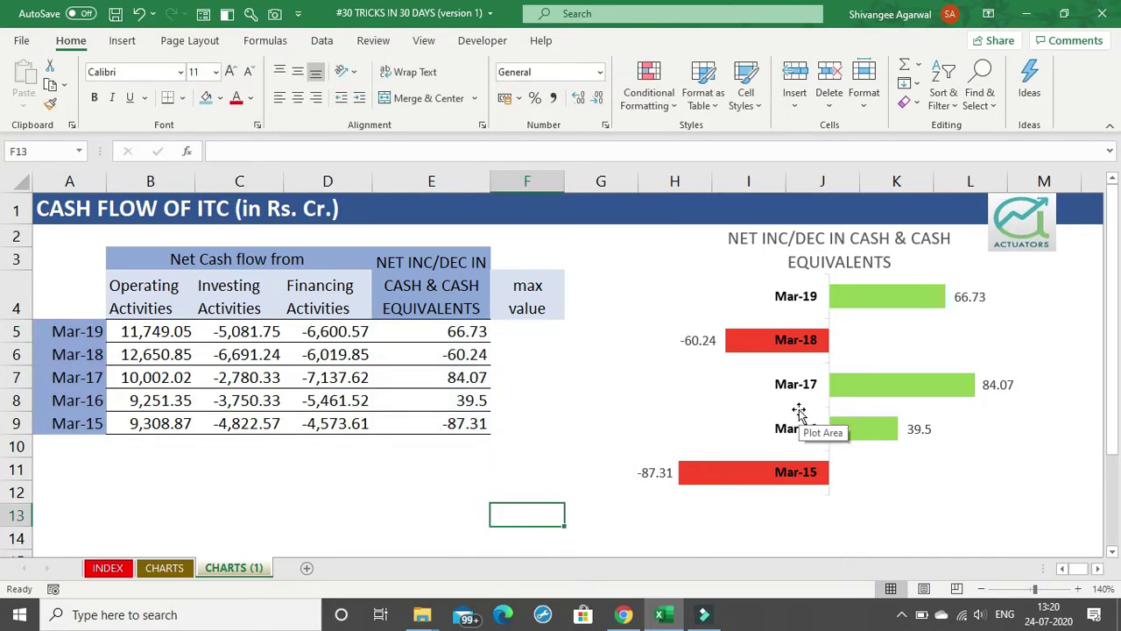
- Enter =IF(E5=MAX($E$5:$E$9),E5,"") in cell F5
click(542, 329)
text(=)
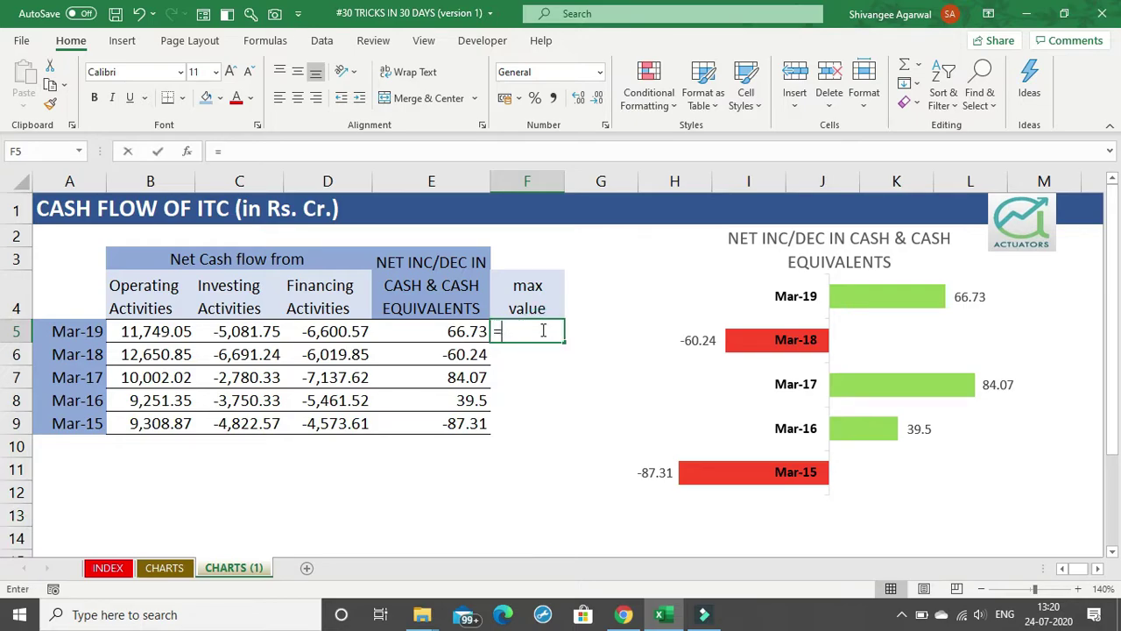
text(IF()
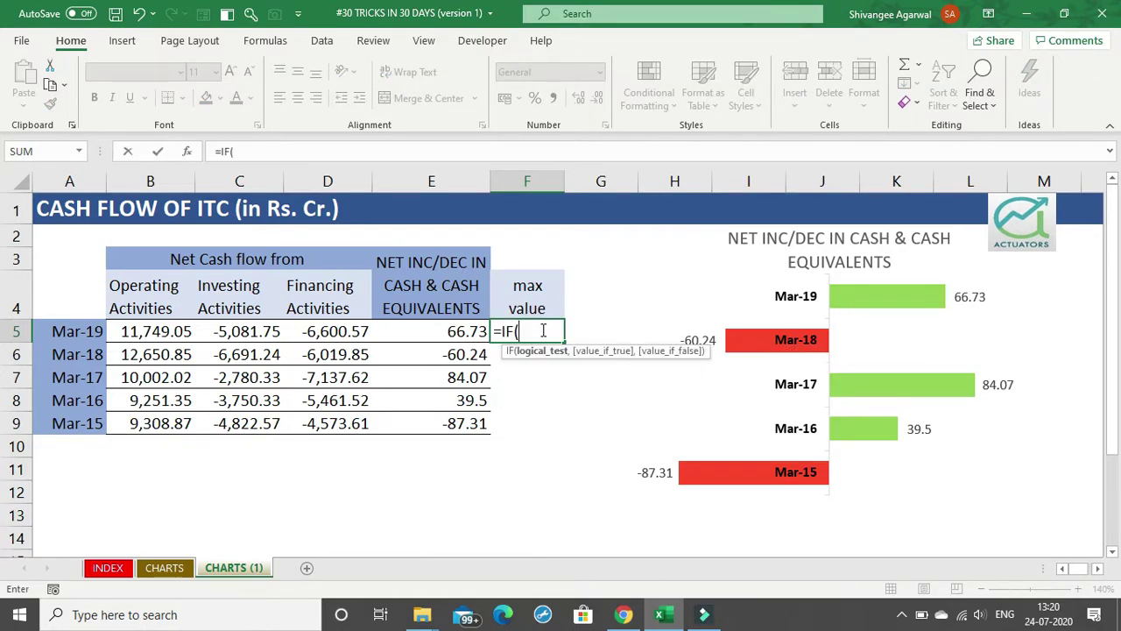
click(465, 330)
text(=MAX()
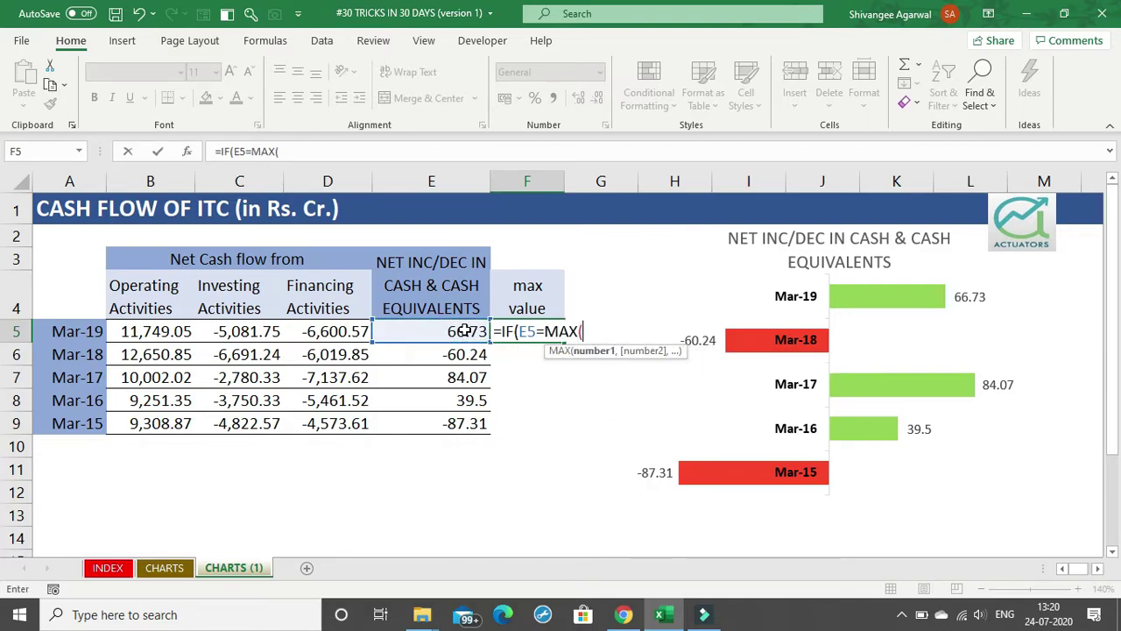
drag(464, 330, 462, 429)
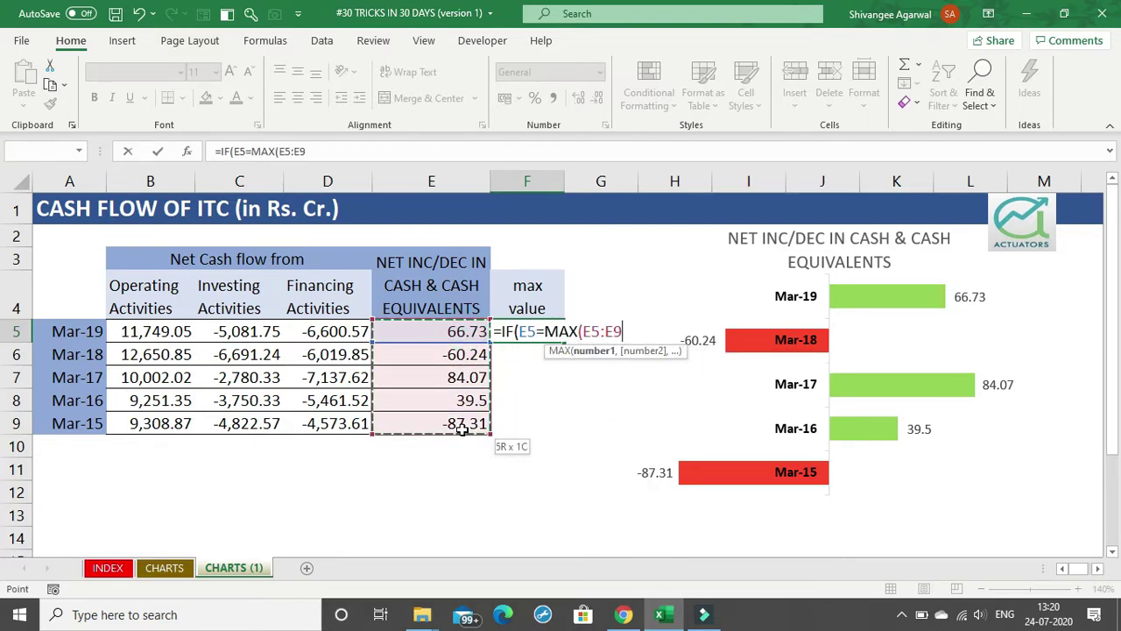
key(F4)
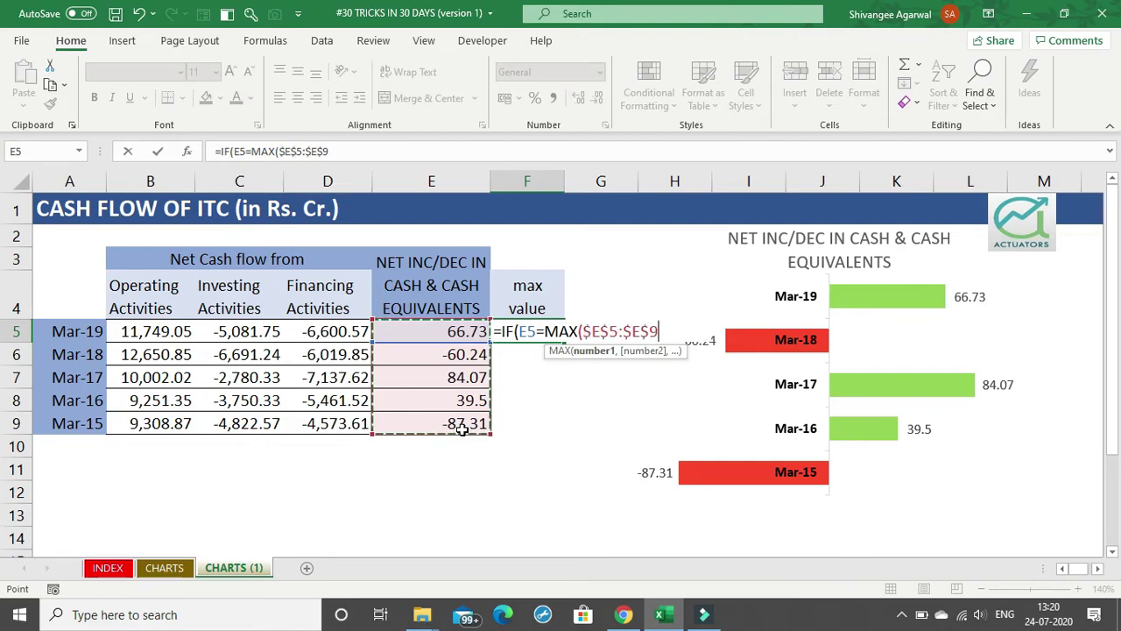
text())
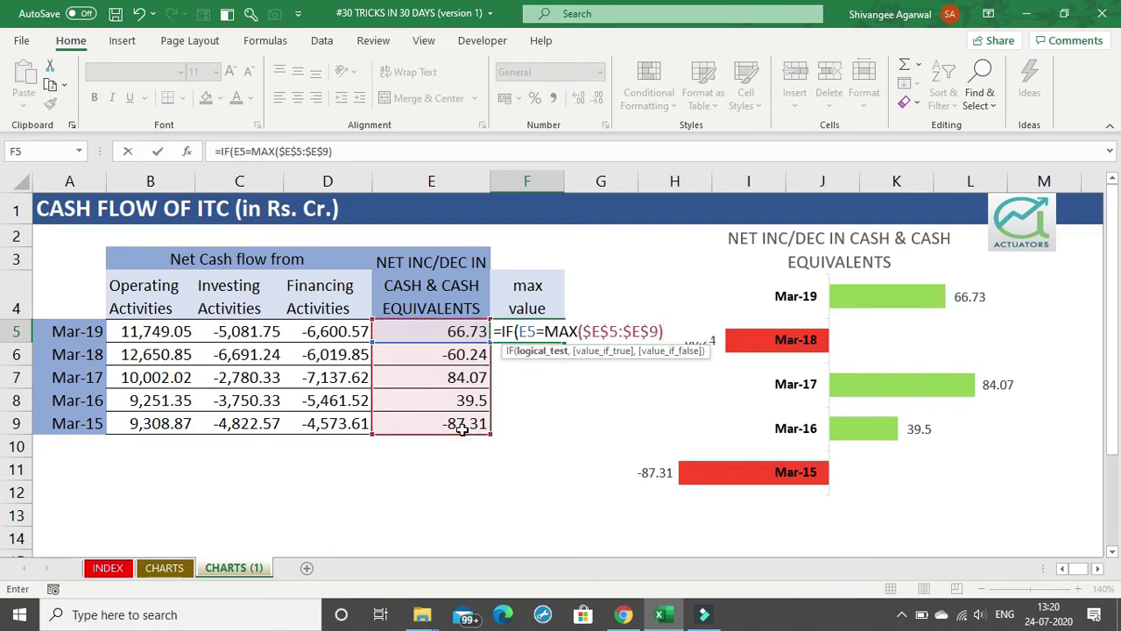
text(,)
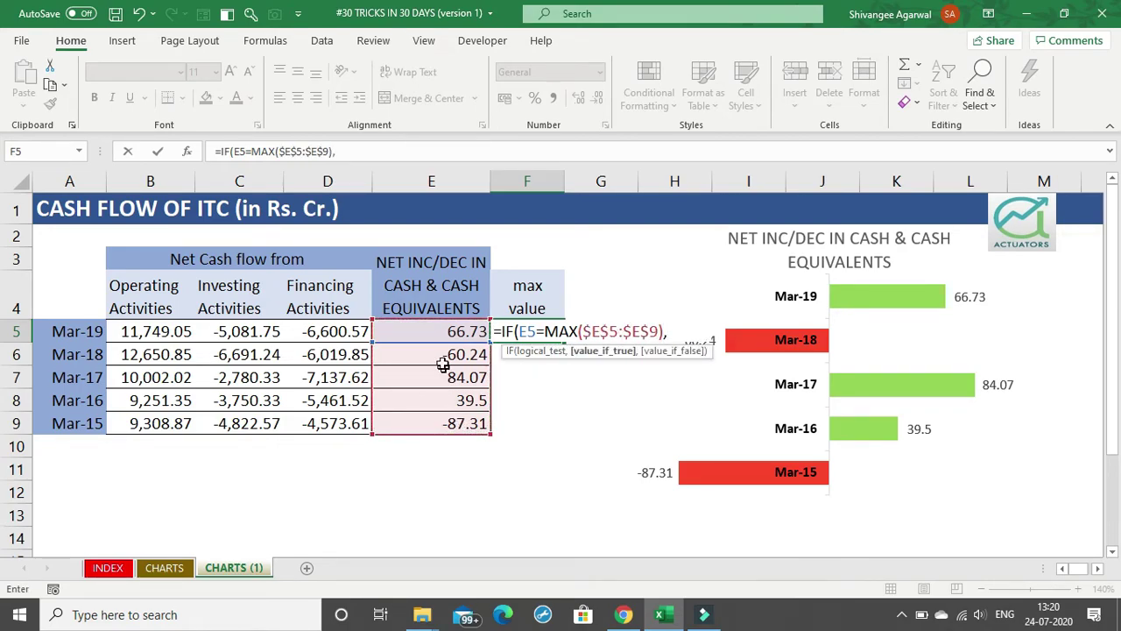
click(435, 339)
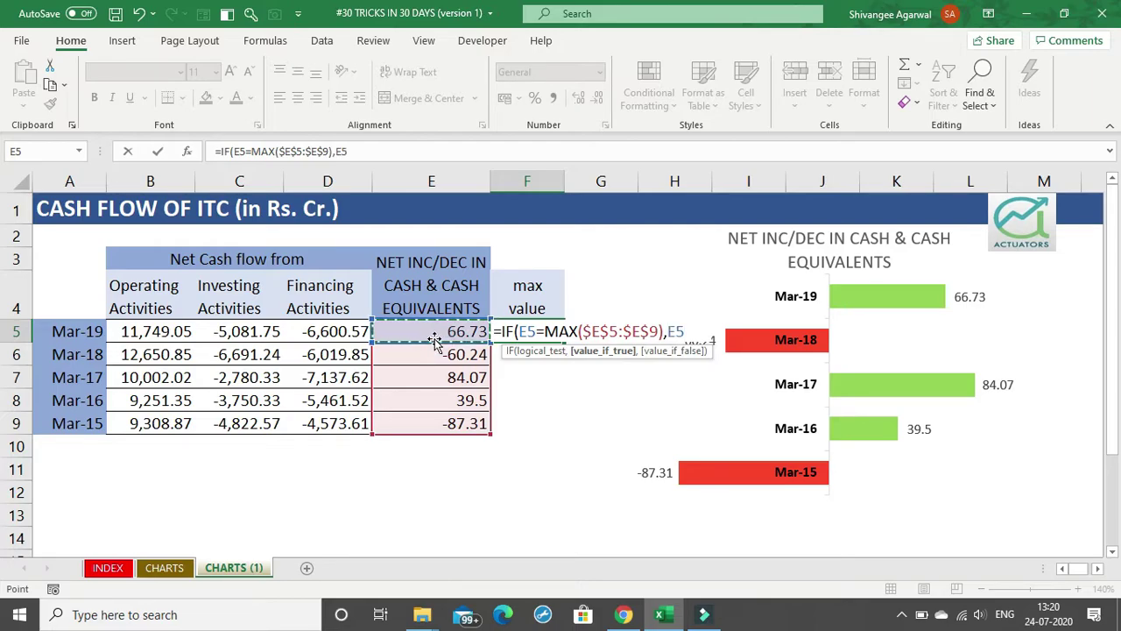
text(,"")
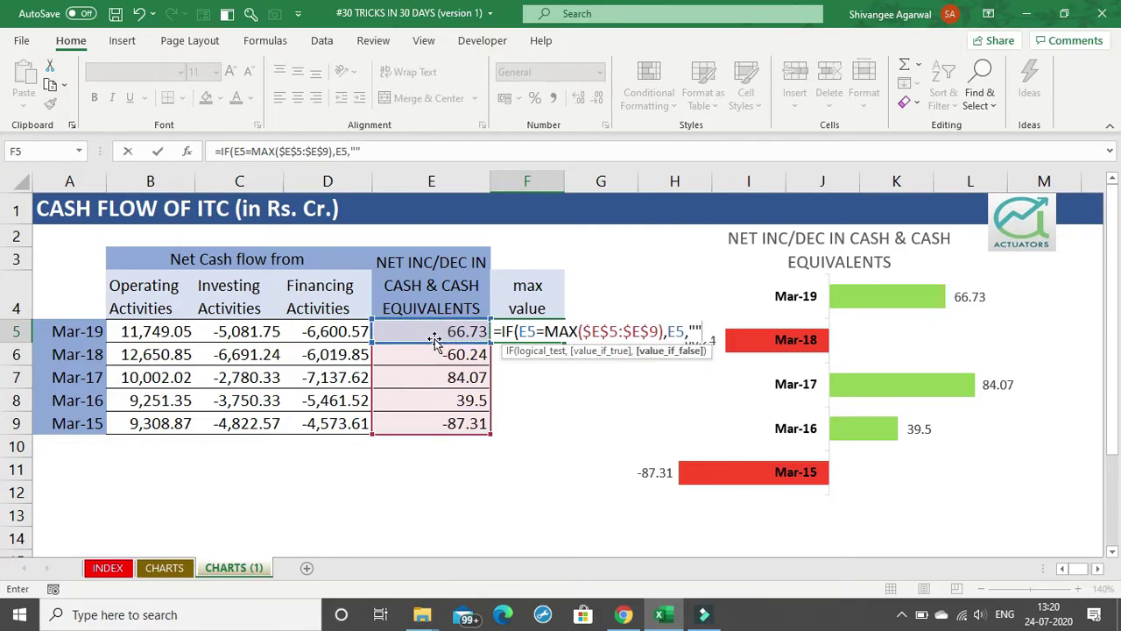
text())
key(Return)
- Fill the F5 formula down to F9, showing 84.07 beside Mar-17
click(544, 329)
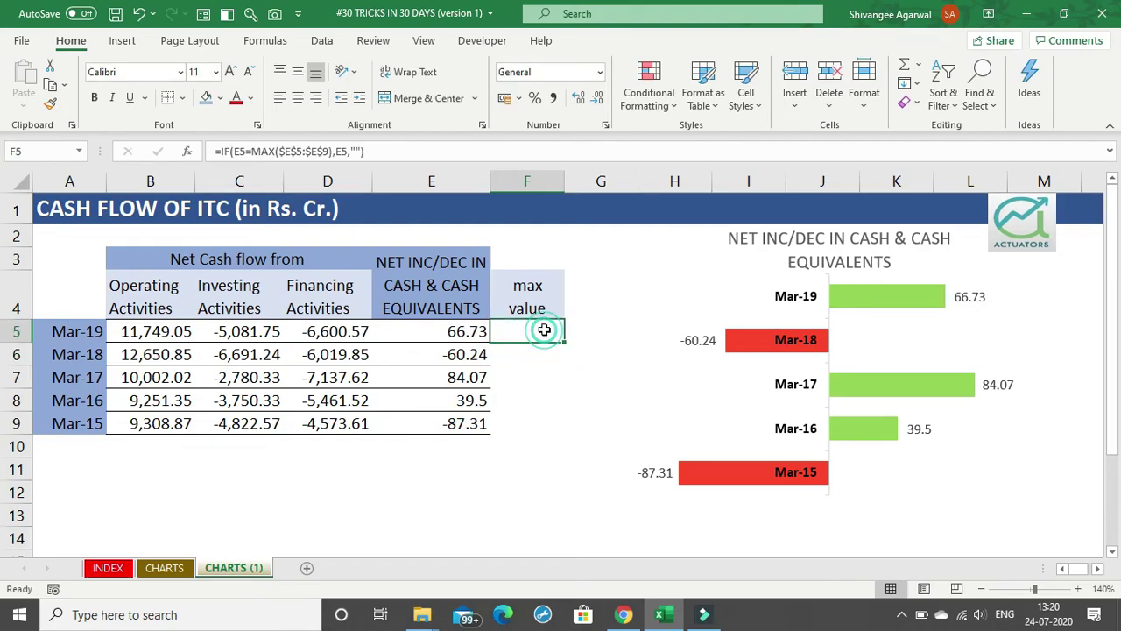
drag(565, 342, 558, 438)
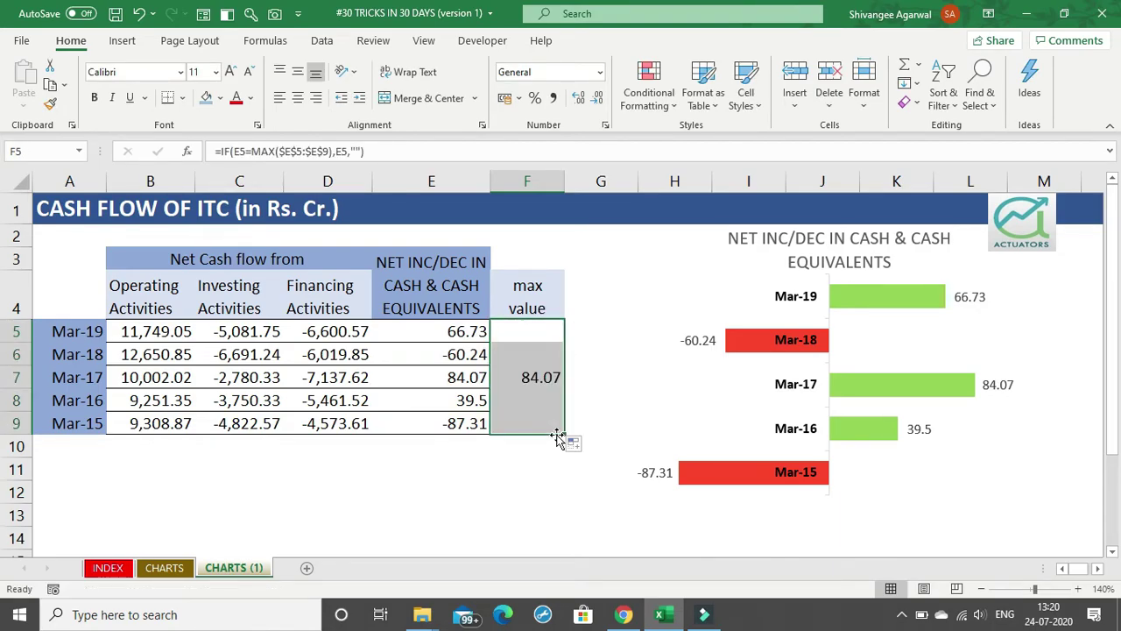
click(539, 378)
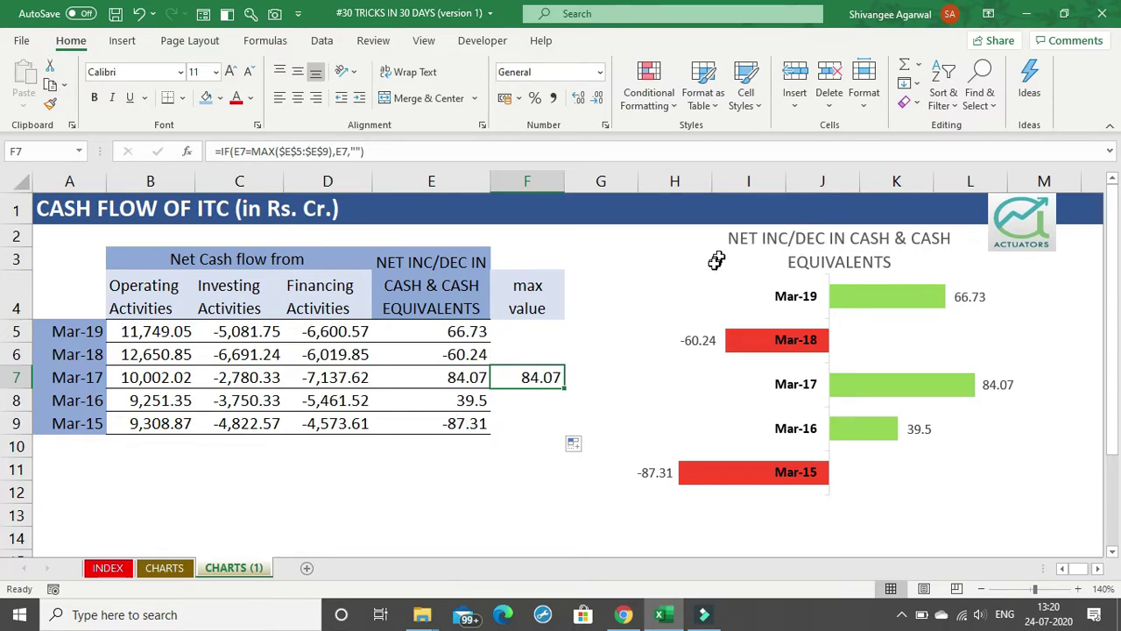
- Move the cash-flow chart left toward the table
click(760, 267)
drag(759, 268, 600, 197)
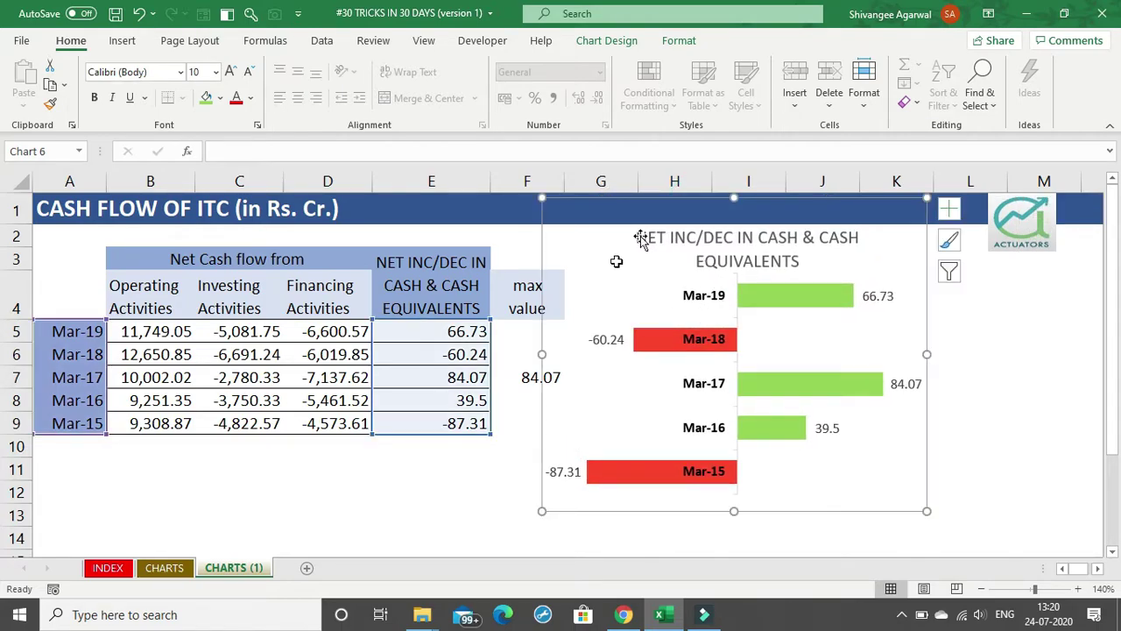
click(851, 348)
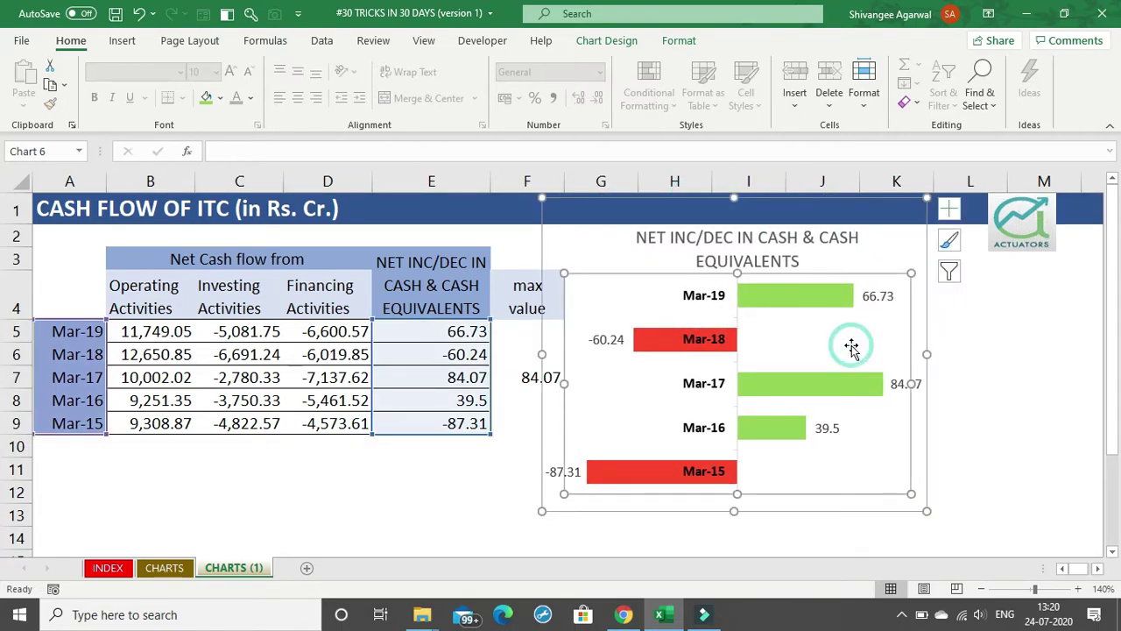
right_click(879, 254)
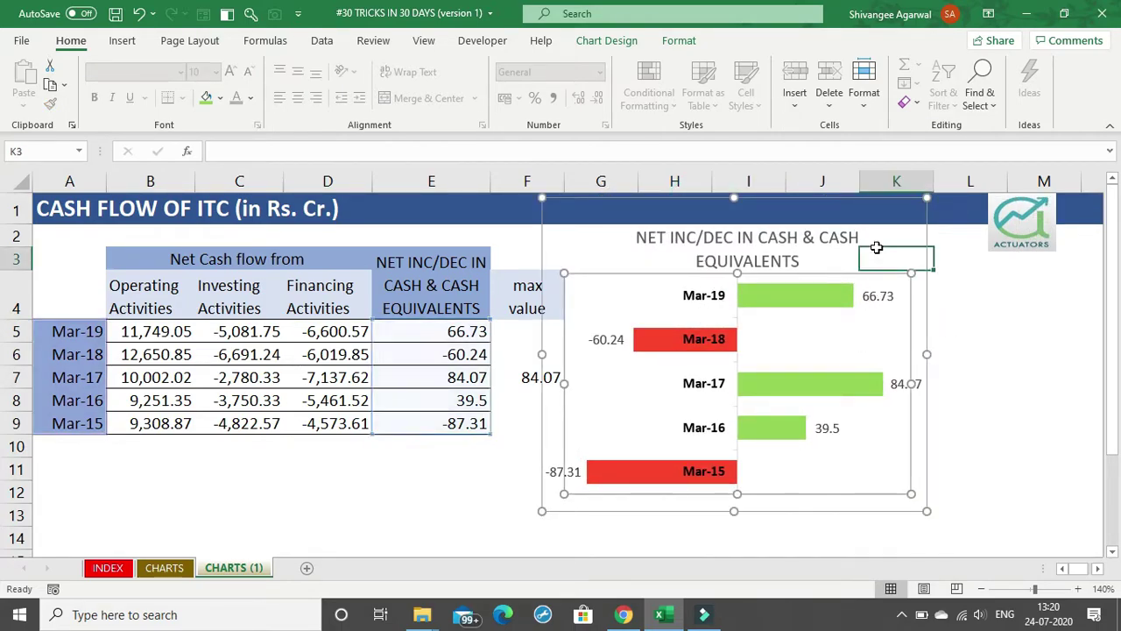
click(791, 323)
- Add a second chart series whose values are the max-value cells F5:F9
right_click(793, 328)
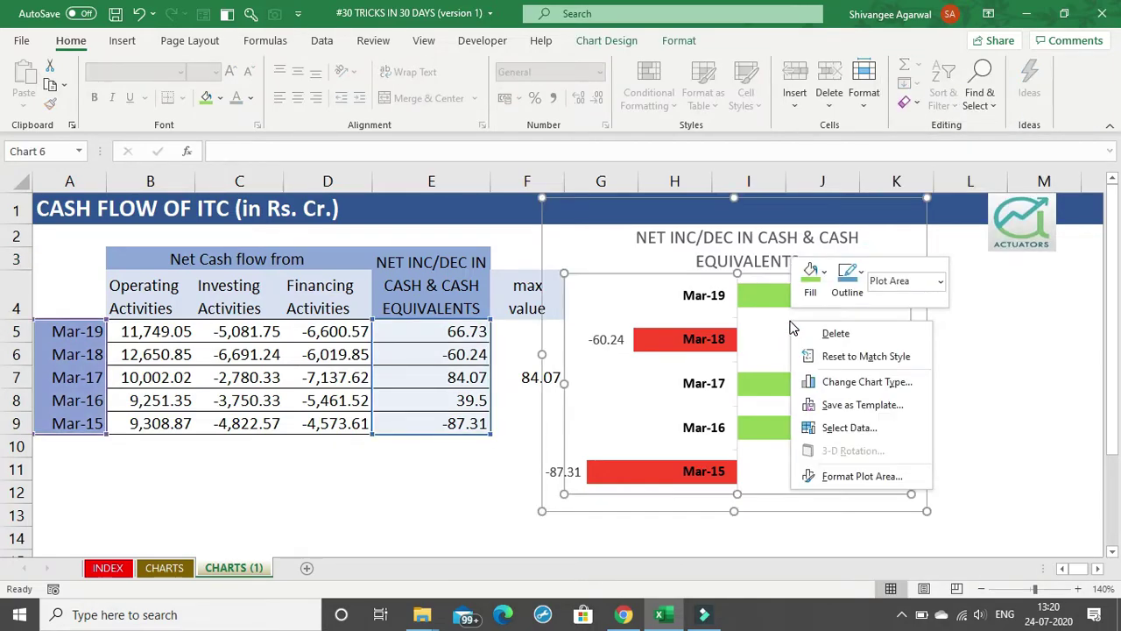
click(845, 429)
click(613, 237)
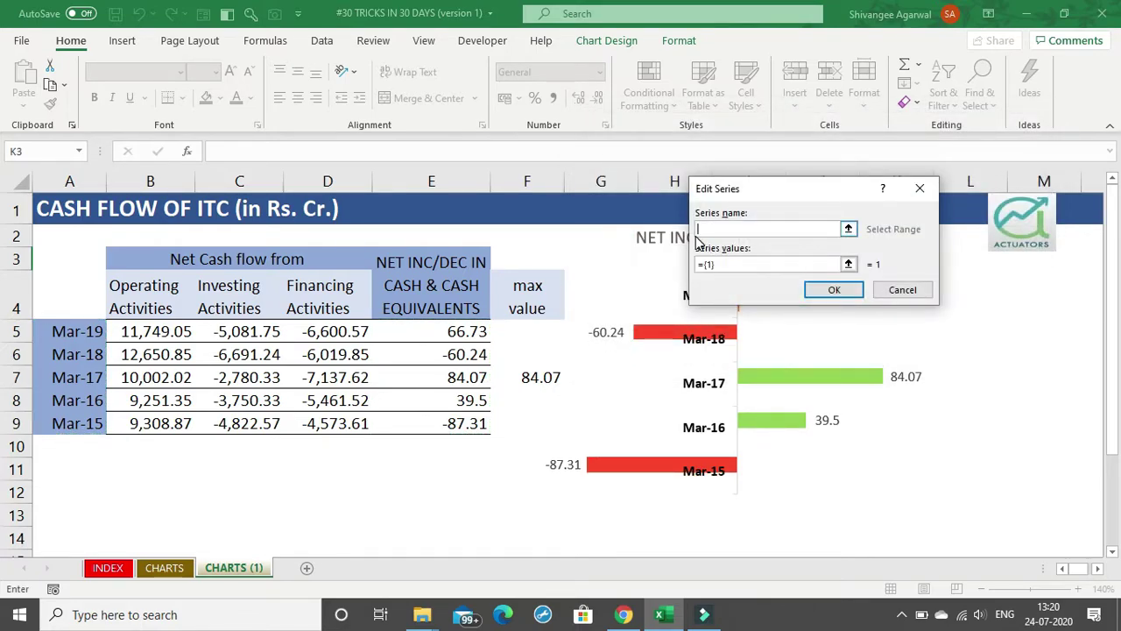
click(732, 264)
key(BackSpace)
key(BackSpace)
click(501, 333)
key(shift+Down)
key(shift+Down)
key(shift+Down)
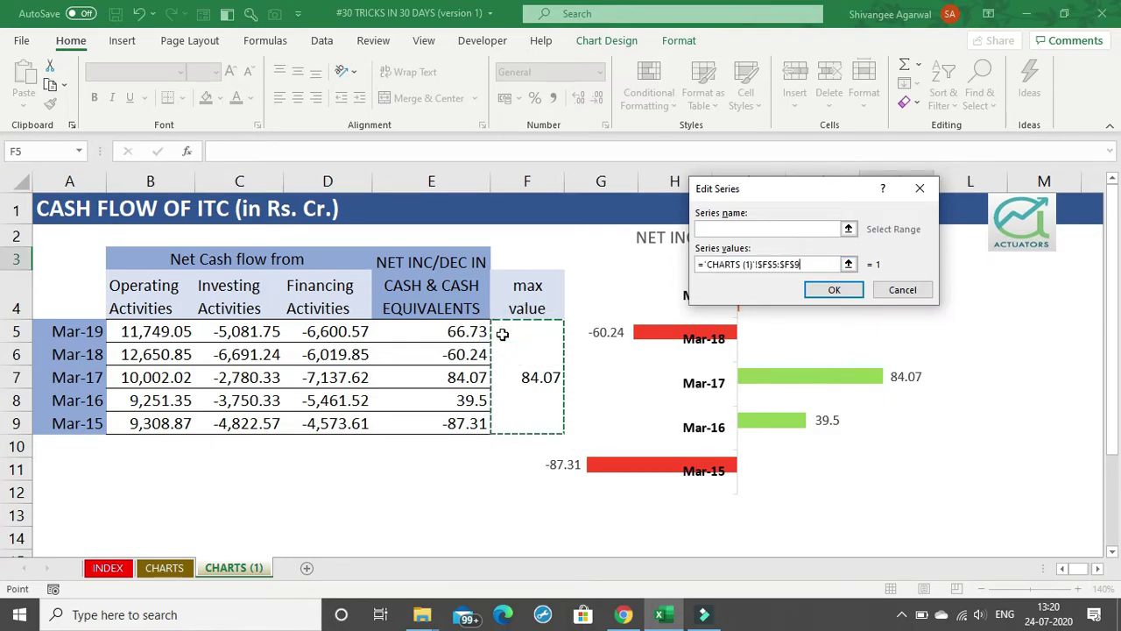
click(834, 292)
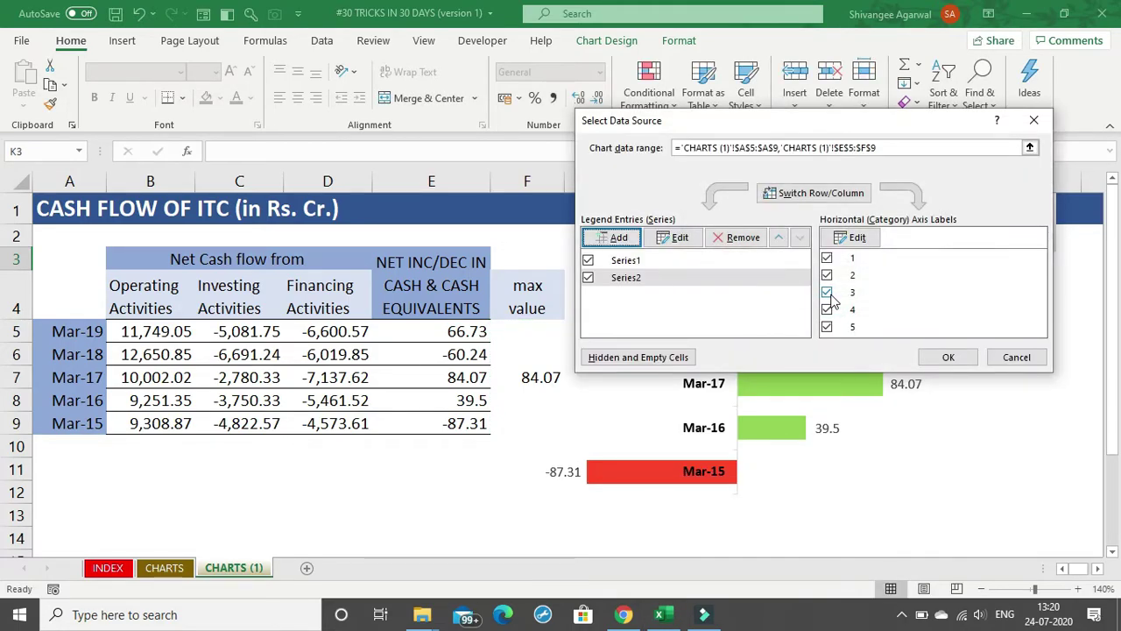
click(946, 359)
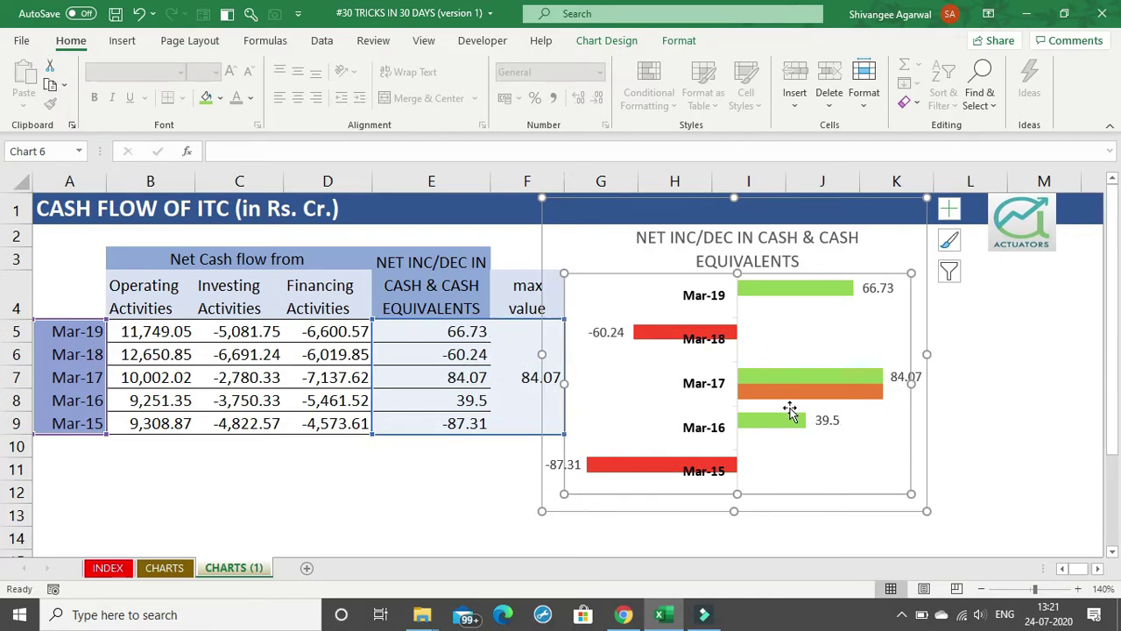
mouse_move(806, 393)
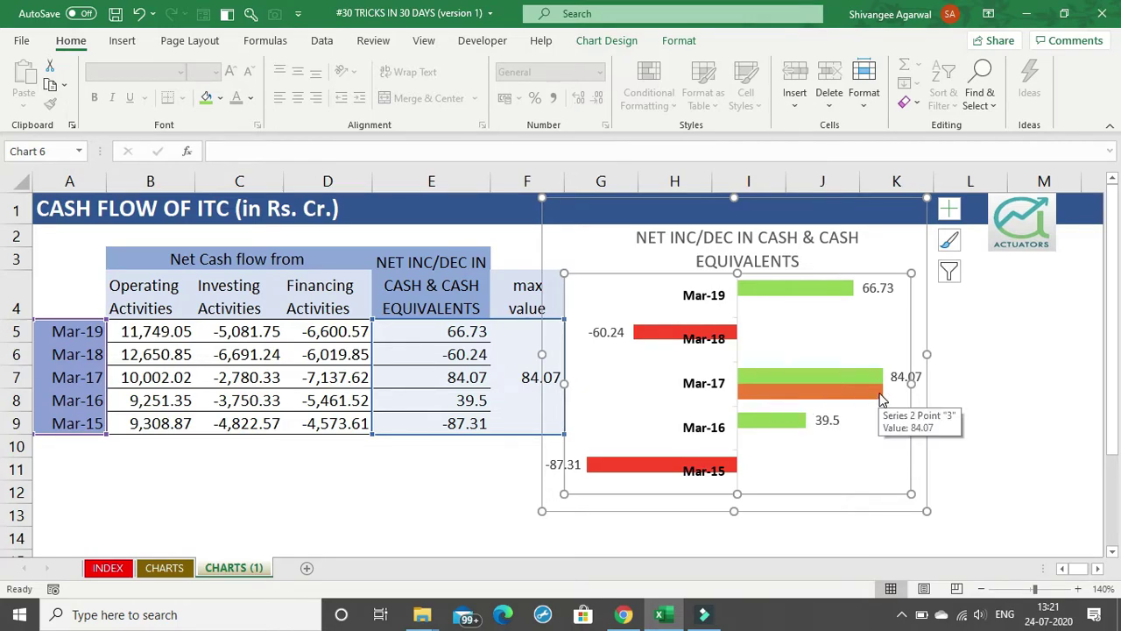
click(806, 394)
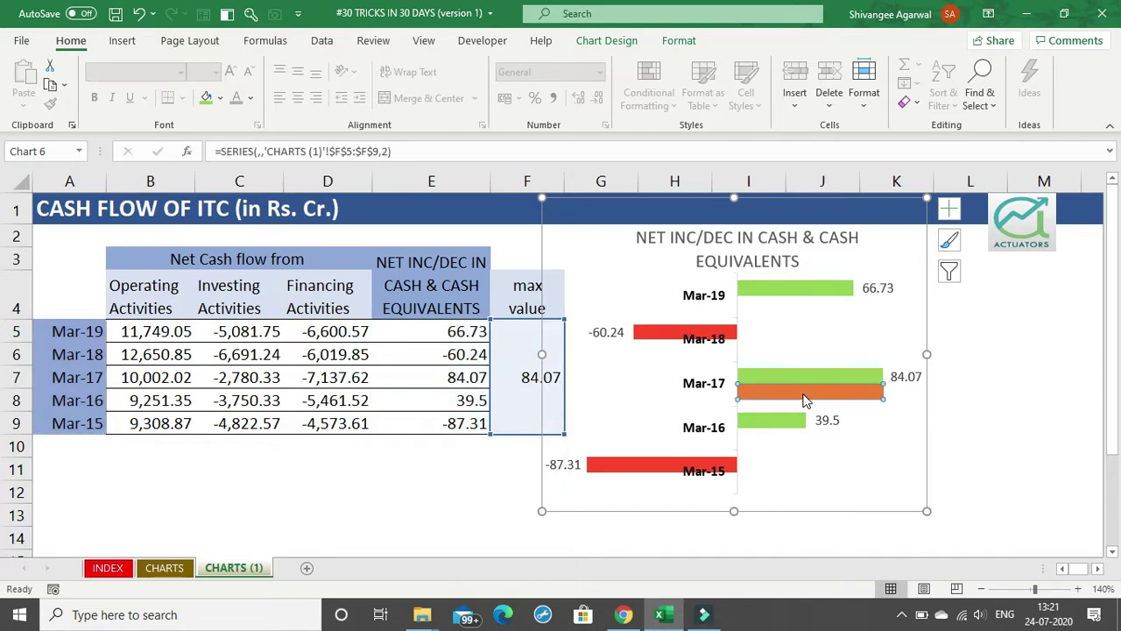
- Give the max-value series 100% series overlap and a dark green fill
right_click(806, 400)
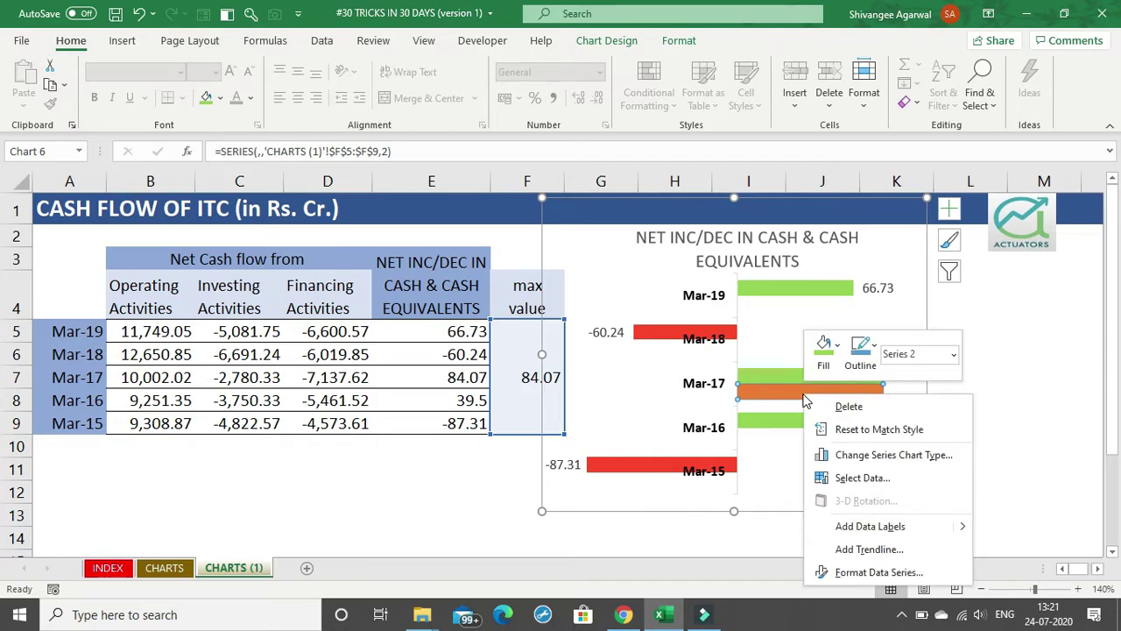
click(850, 570)
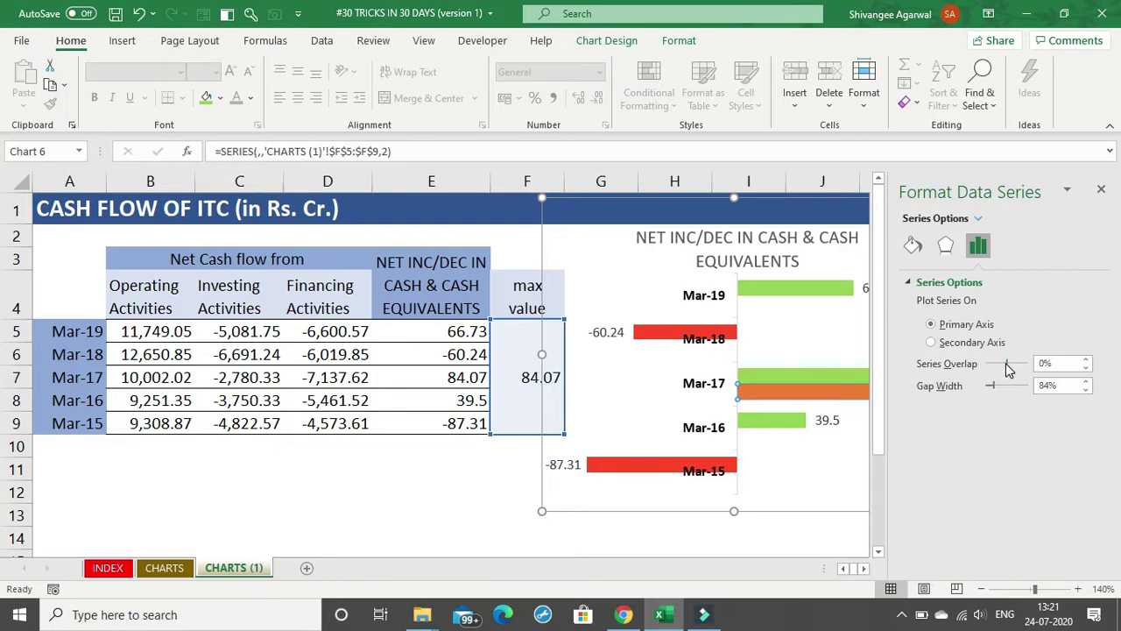
drag(1007, 369, 1028, 362)
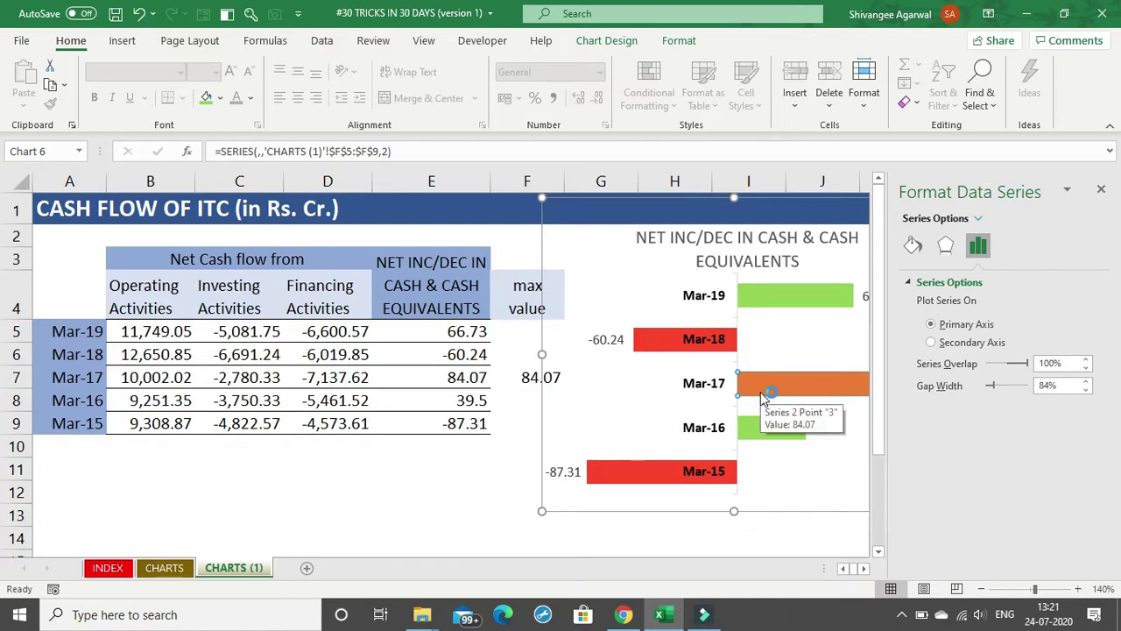
click(914, 246)
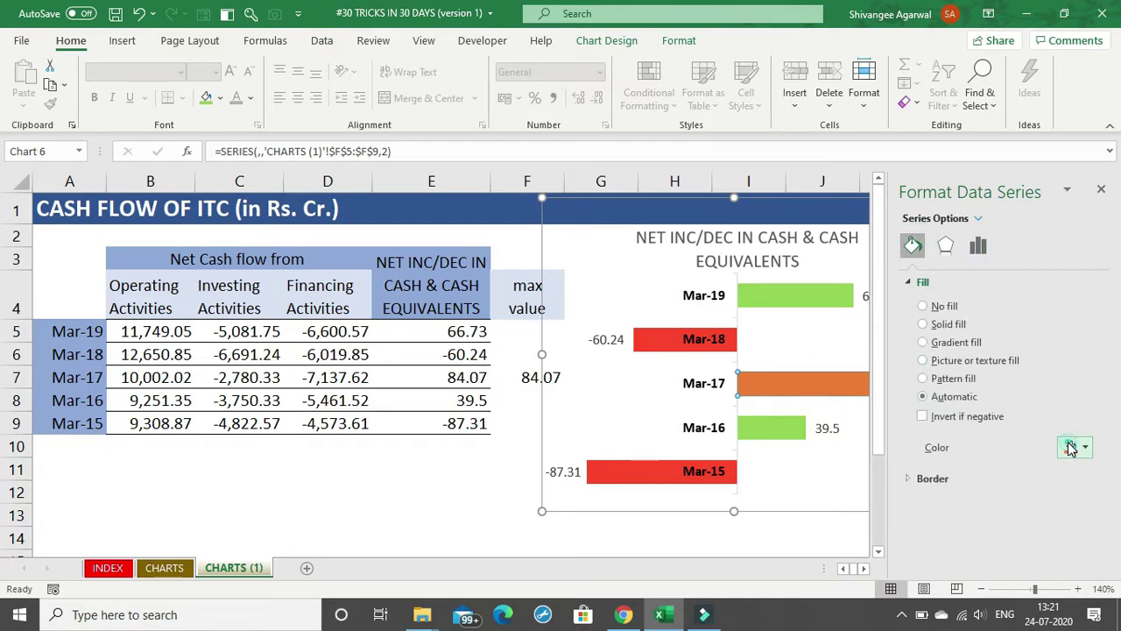
click(1071, 447)
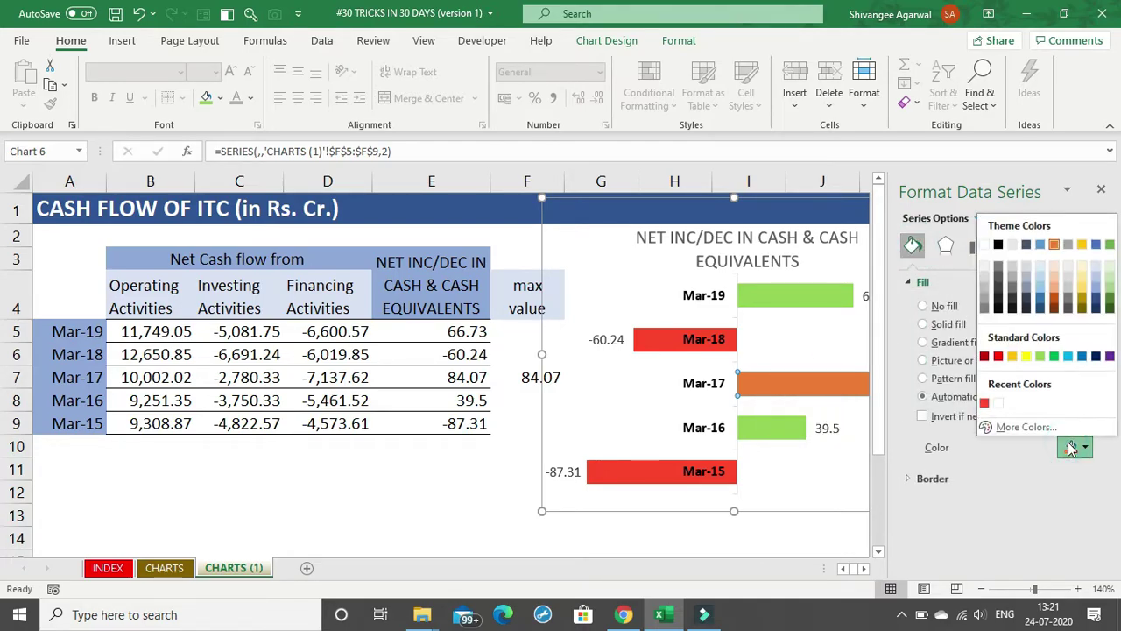
click(1055, 357)
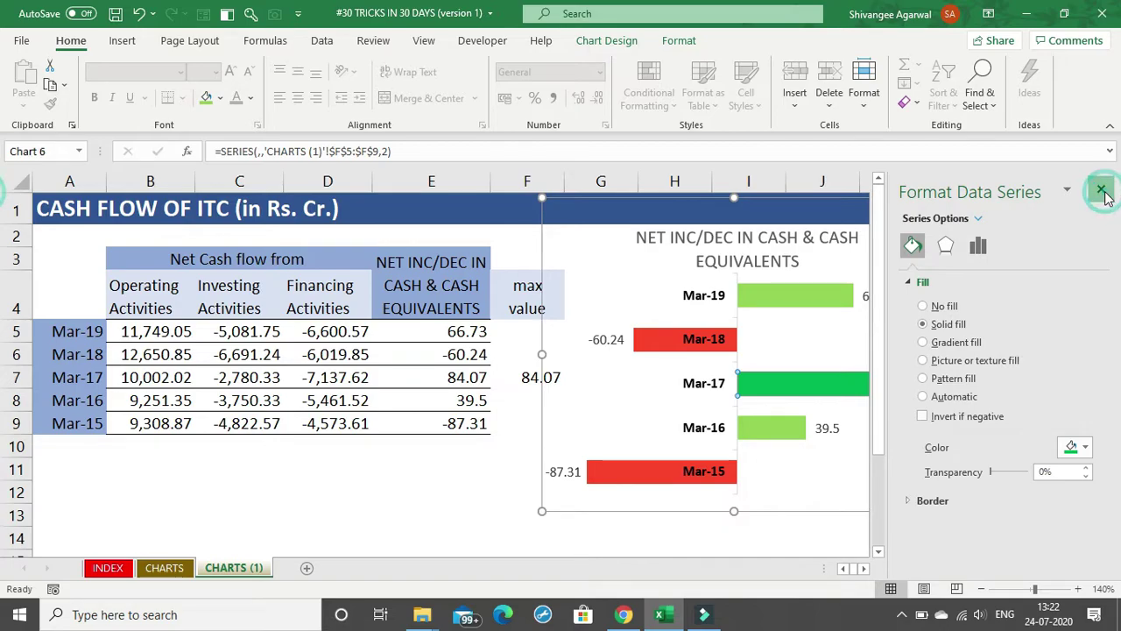
click(1102, 192)
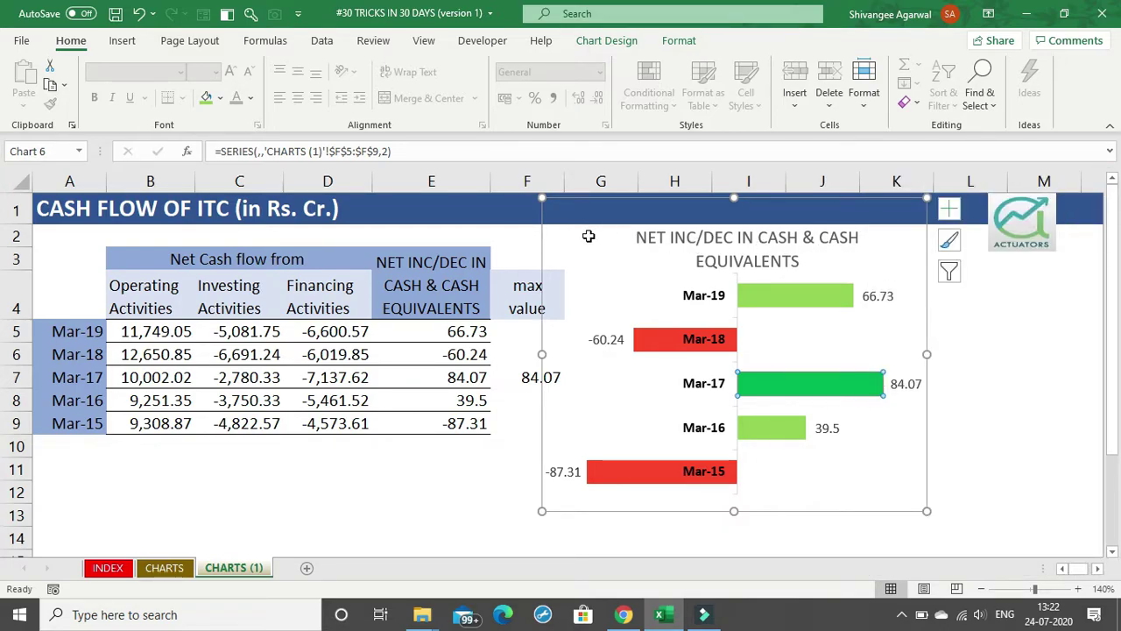
- Nudge the chart right and enter 100 in E5 to test the highlight moves to Mar-19
drag(913, 512, 974, 509)
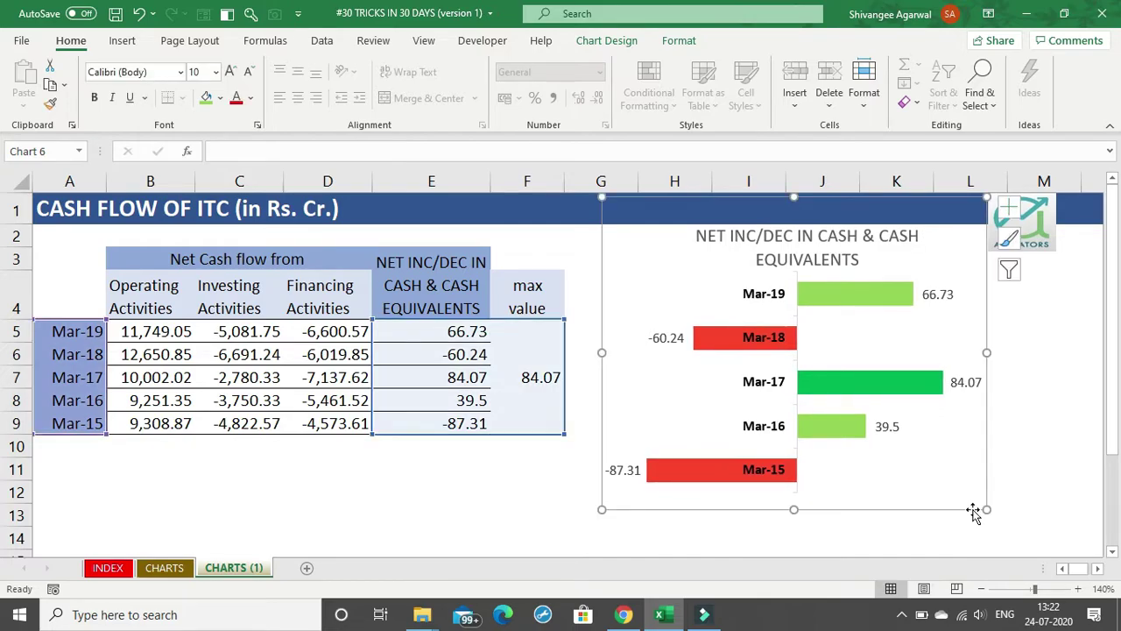
click(1032, 491)
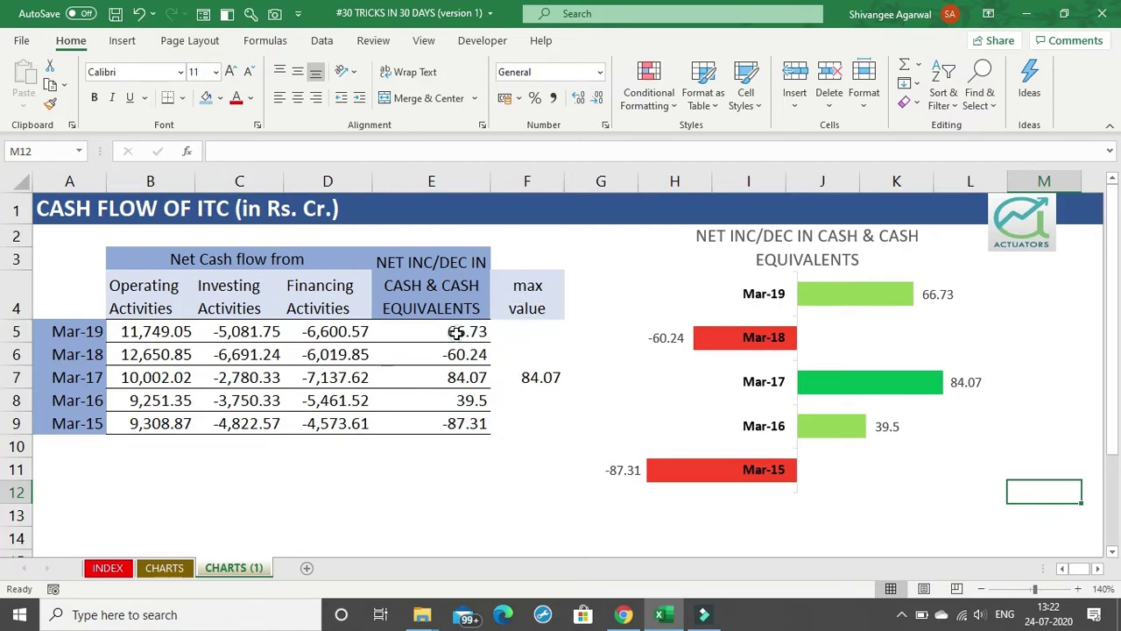
click(456, 333)
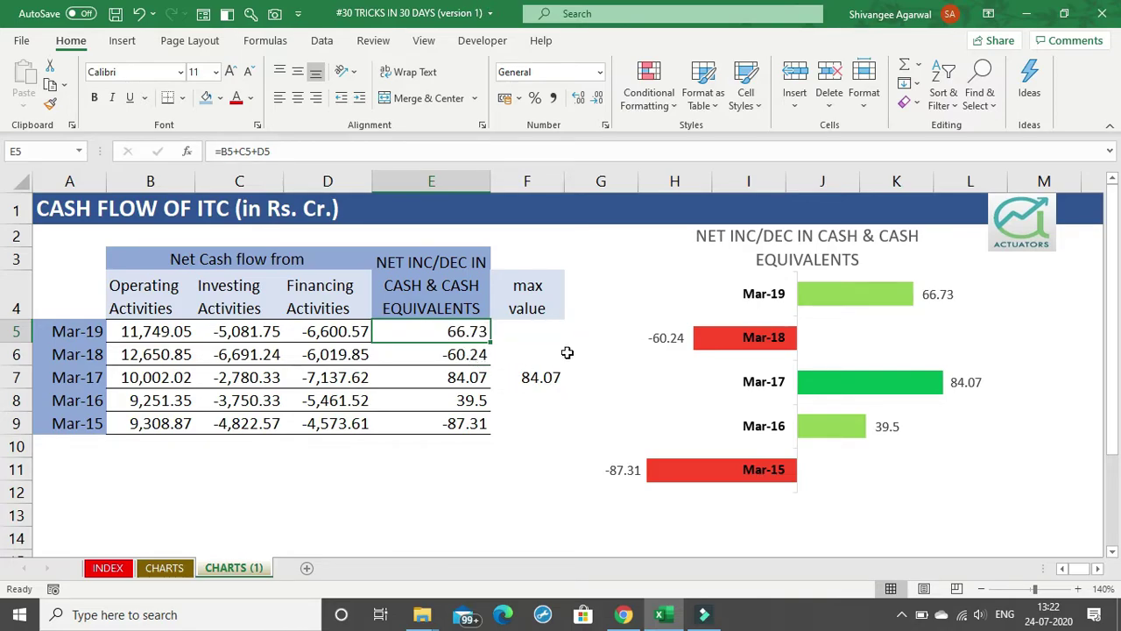
key(F2)
text(100)
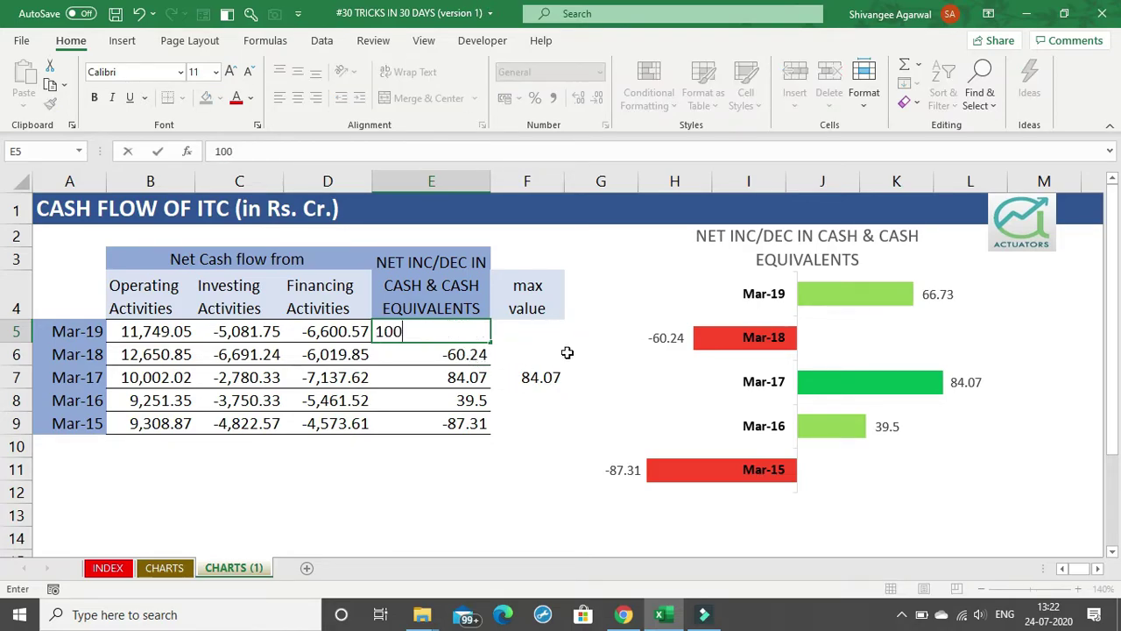
key(Return)
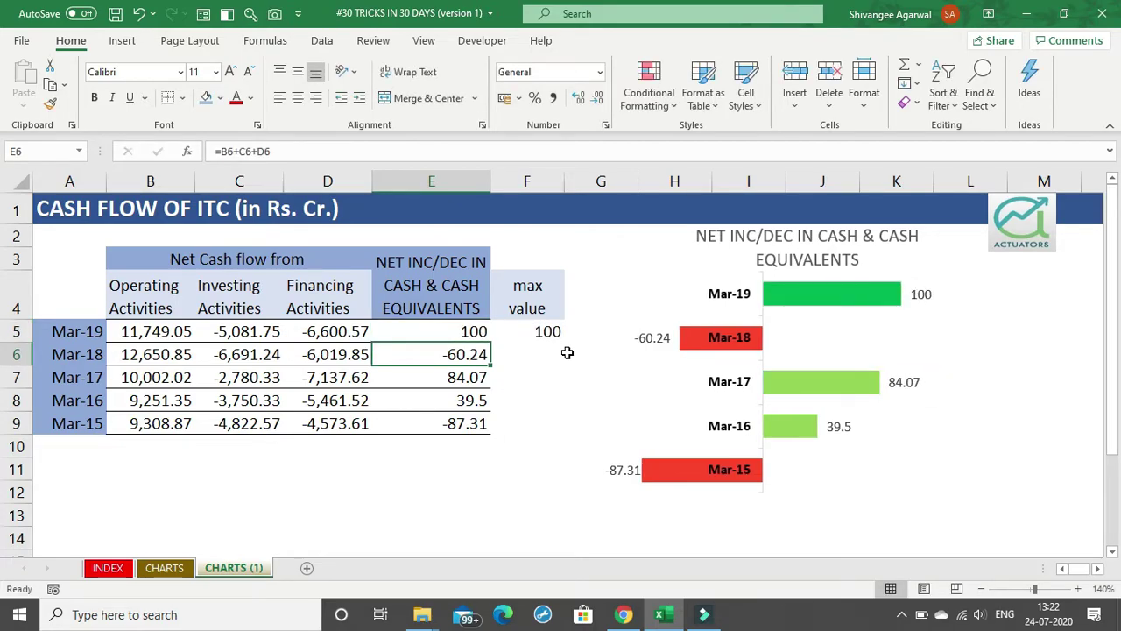